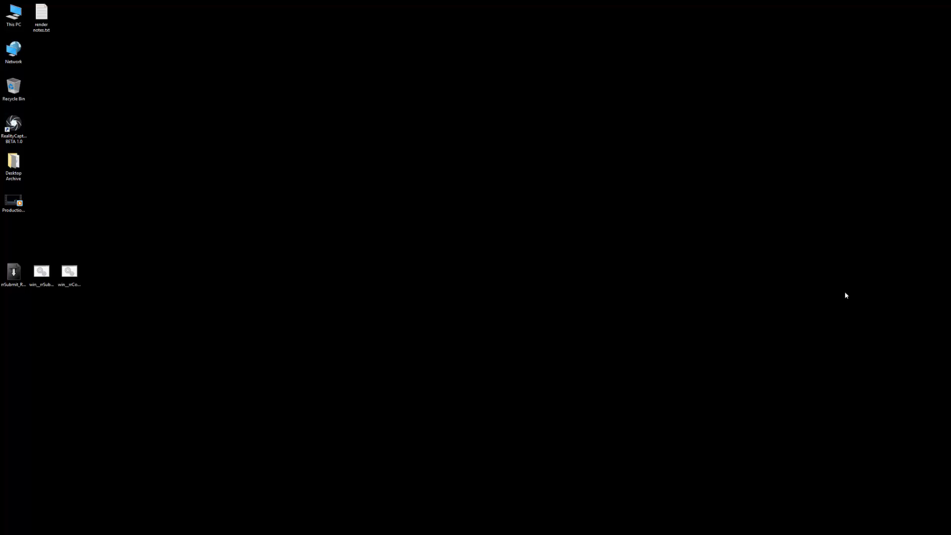
# Check the VPN connection status in Cisco AnyConnect Secure Mobility Client and minimize its window.
pyautogui.click(748, 344)
pyautogui.moveTo(747, 272); pyautogui.dragTo(751, 276)
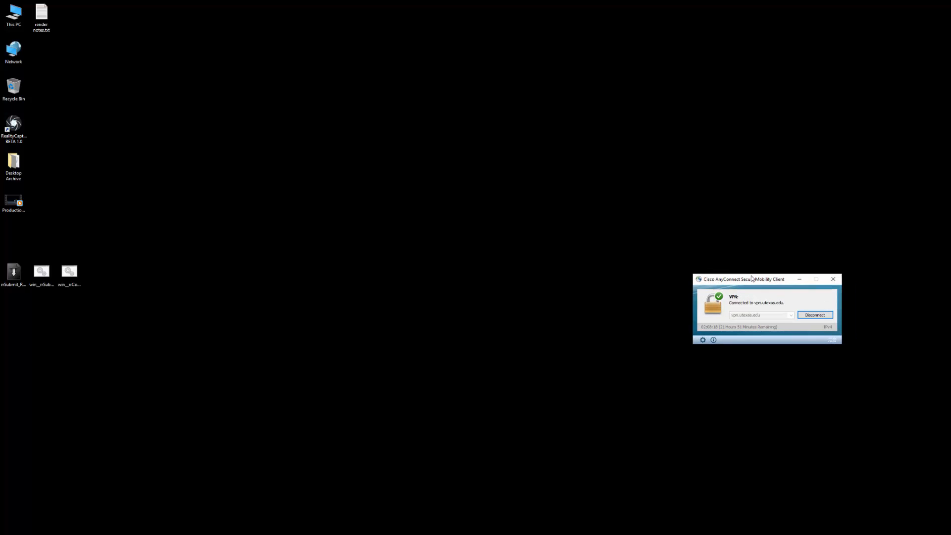
pyautogui.click(800, 278)
# In File Explorer, go to \\arch-data.austin.utexas.edu, create a desktop shortcut to the RS share, and minimize the window.
pyautogui.hotkey('alt', 'Tab')
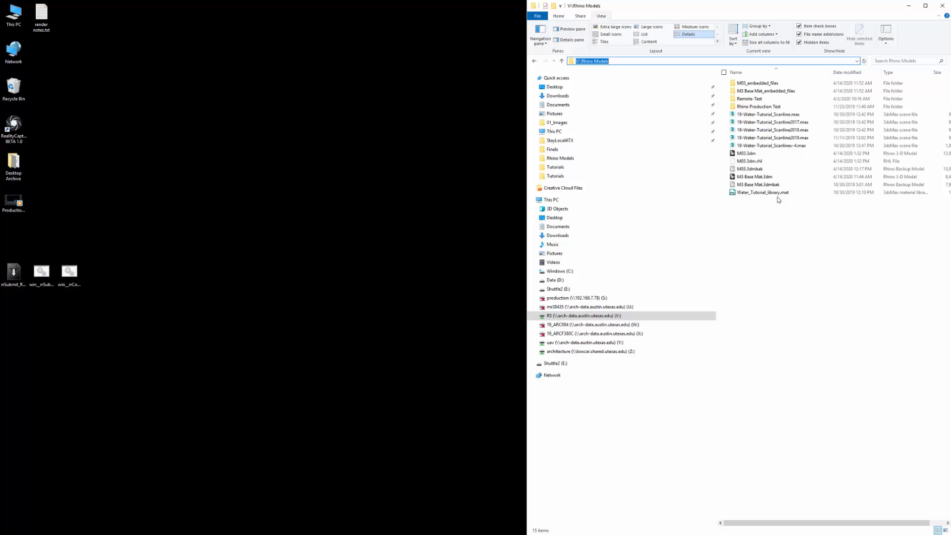
pyautogui.write('\\\\arch-data.austin.utexas.edu')
pyautogui.press('Return')
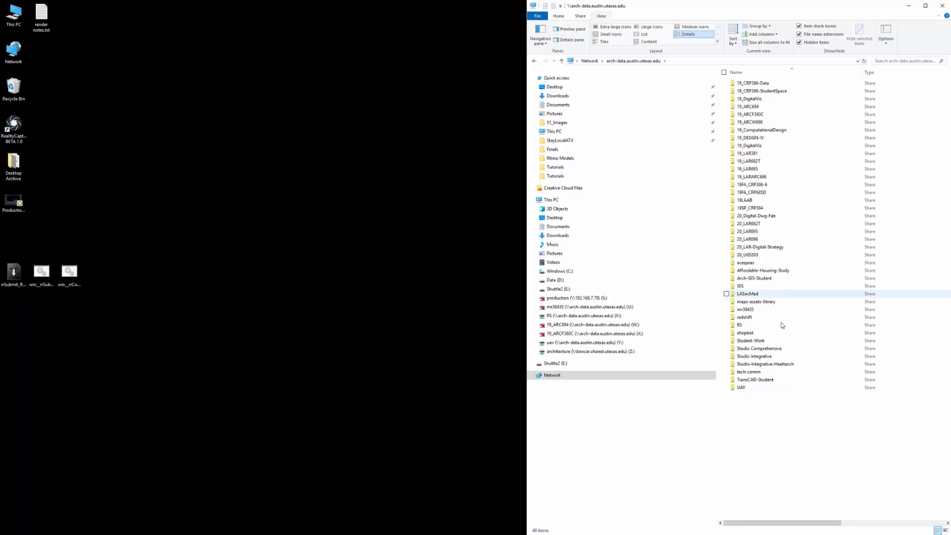
pyautogui.moveTo(739, 327); pyautogui.dragTo(435, 247, button='right')
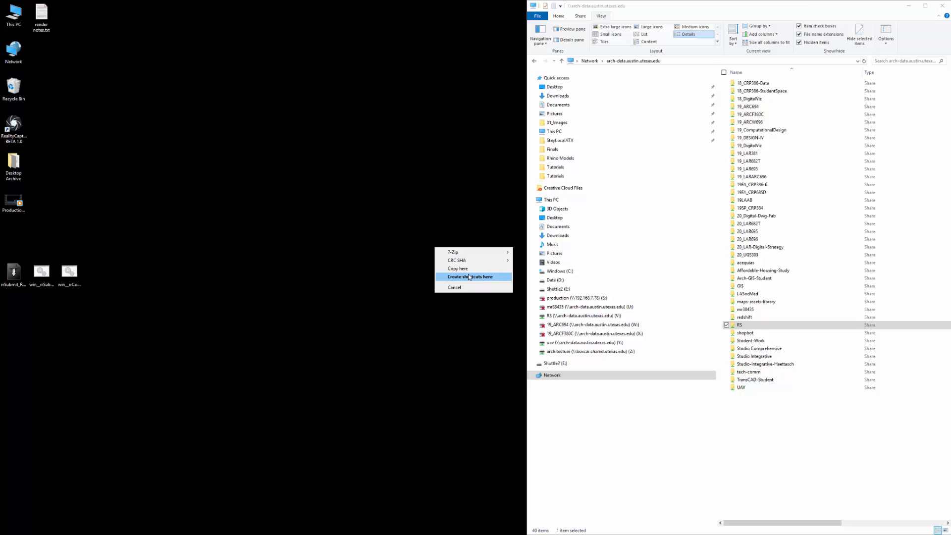
pyautogui.click(469, 277)
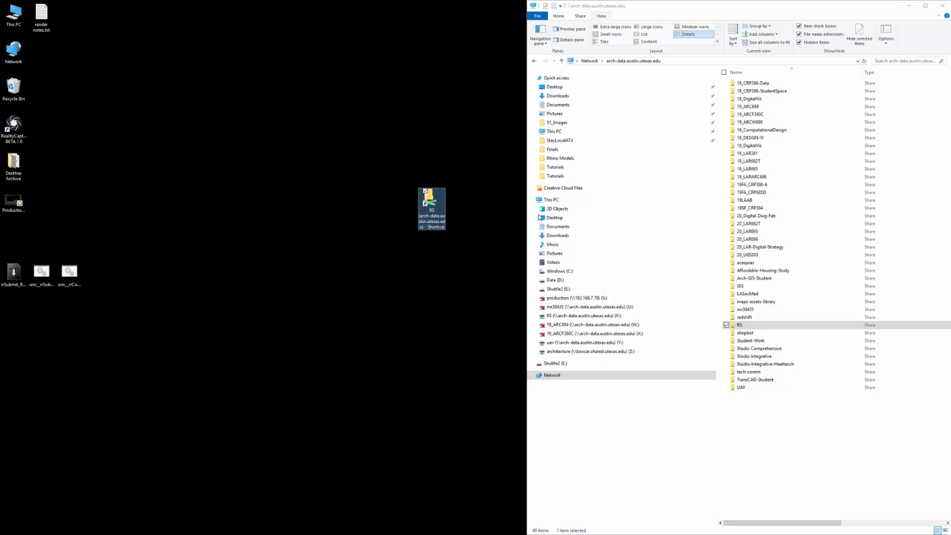
pyautogui.click(909, 6)
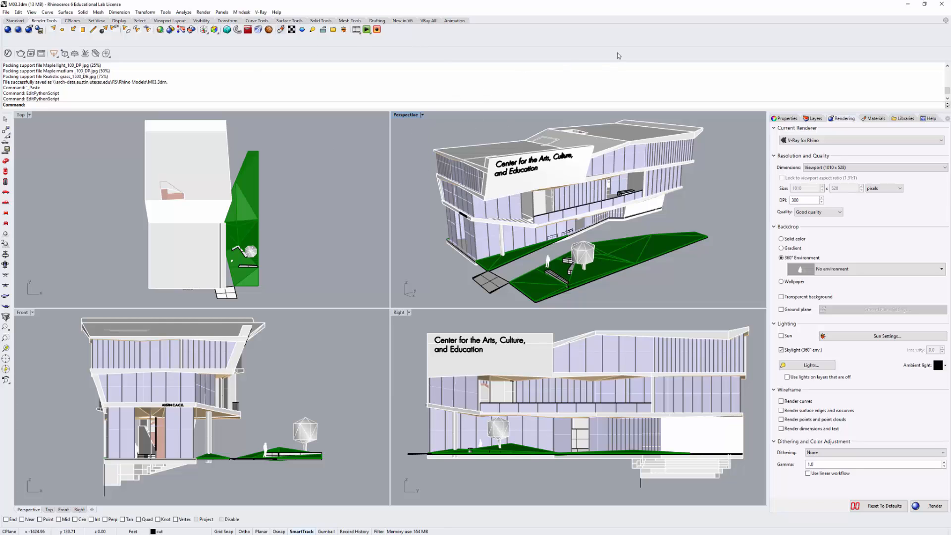
# Set the current renderer to Rhino Render and the render resolution to 200 DPI.
pyautogui.click(231, 13)
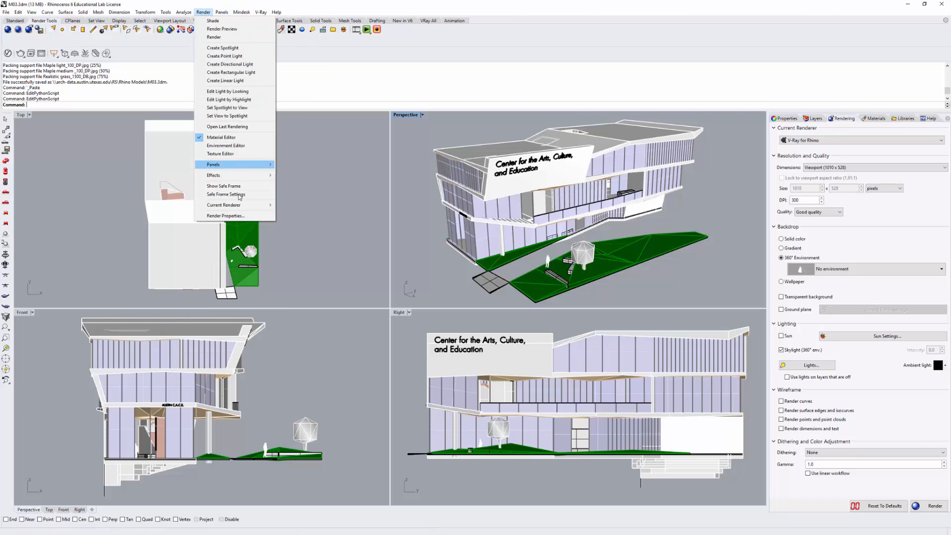
pyautogui.click(313, 205)
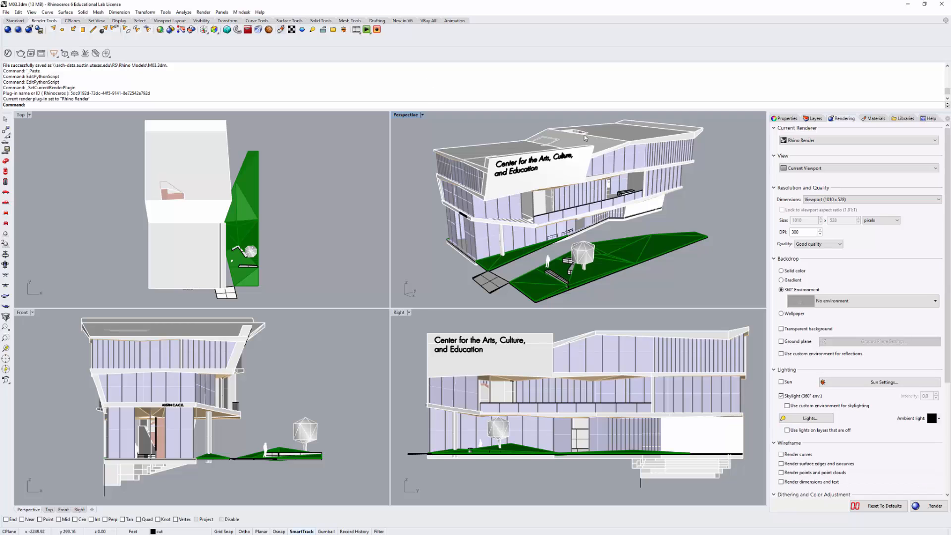
pyautogui.click(435, 147)
pyautogui.click(443, 130)
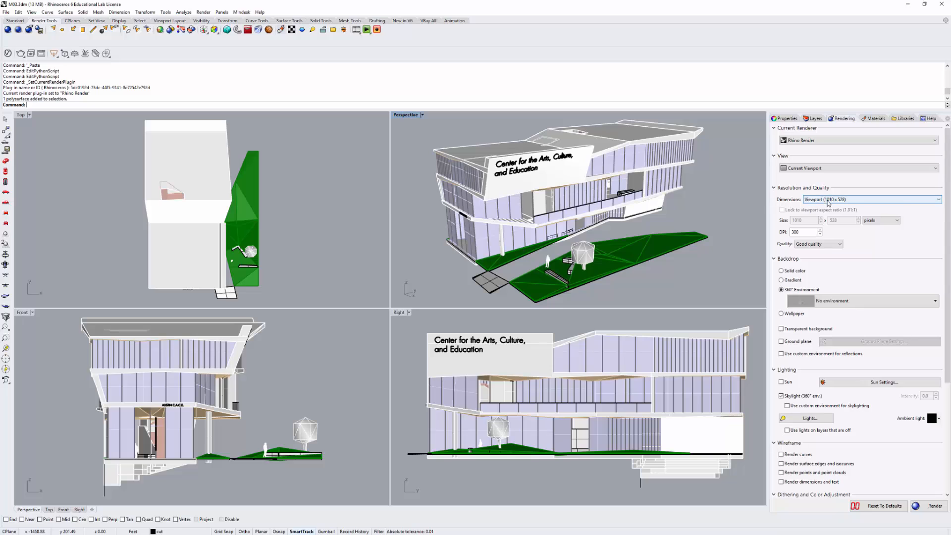
pyautogui.doubleClick(797, 232)
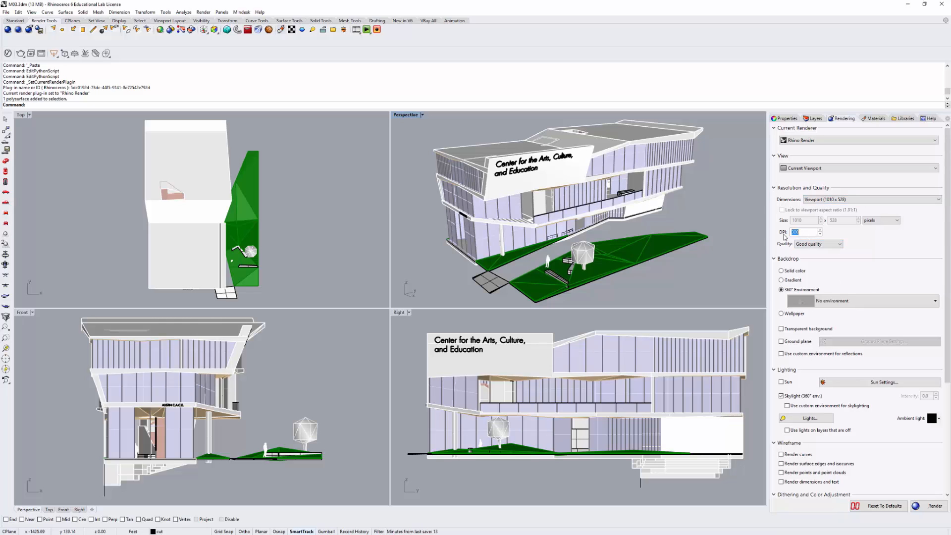
pyautogui.write('200')
pyautogui.doubleClick(795, 232)
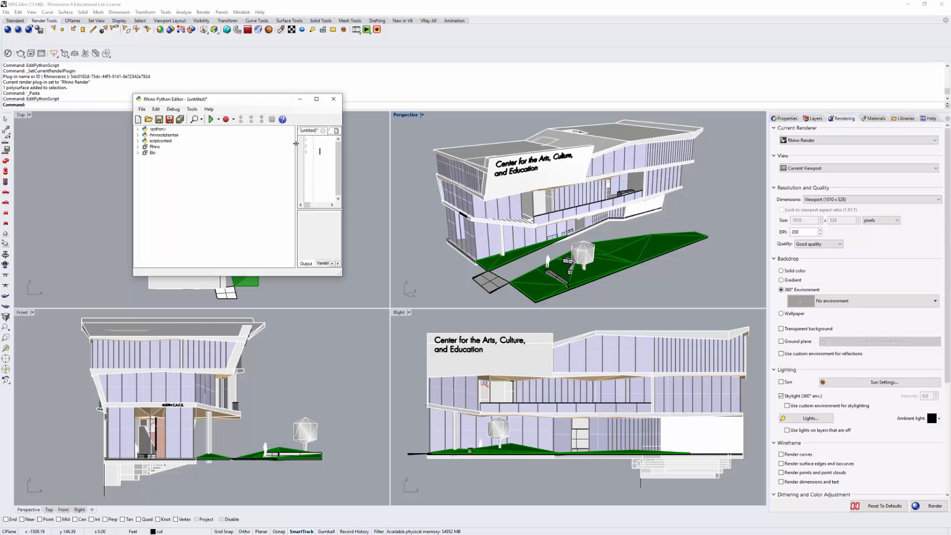
# Minimize the Python editor, then run rrSubmitRhino and save the scene to open the render submitter.
pyautogui.click(300, 99)
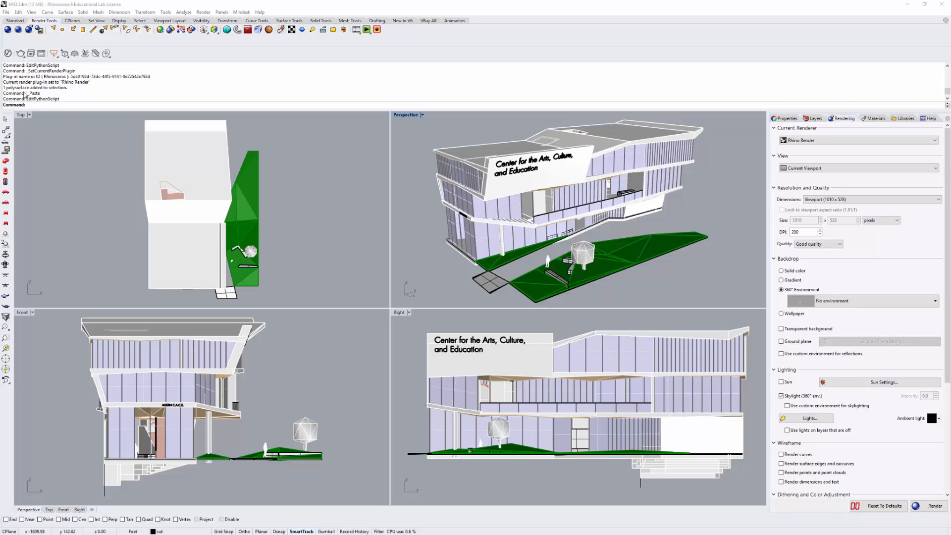
pyautogui.click(113, 106)
pyautogui.write('rrSubmitRhino')
pyautogui.press('Return')
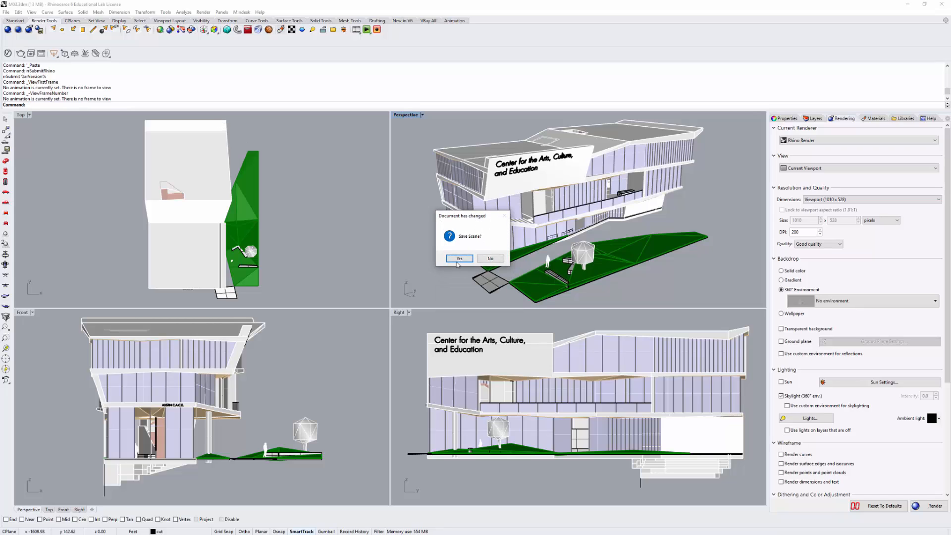
pyautogui.click(459, 259)
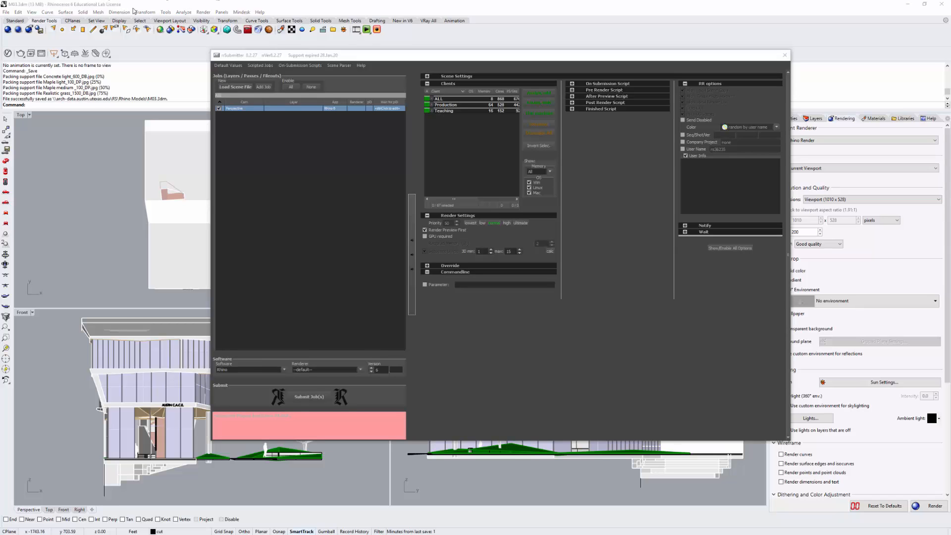
pyautogui.moveTo(517, 57); pyautogui.dragTo(521, 56)
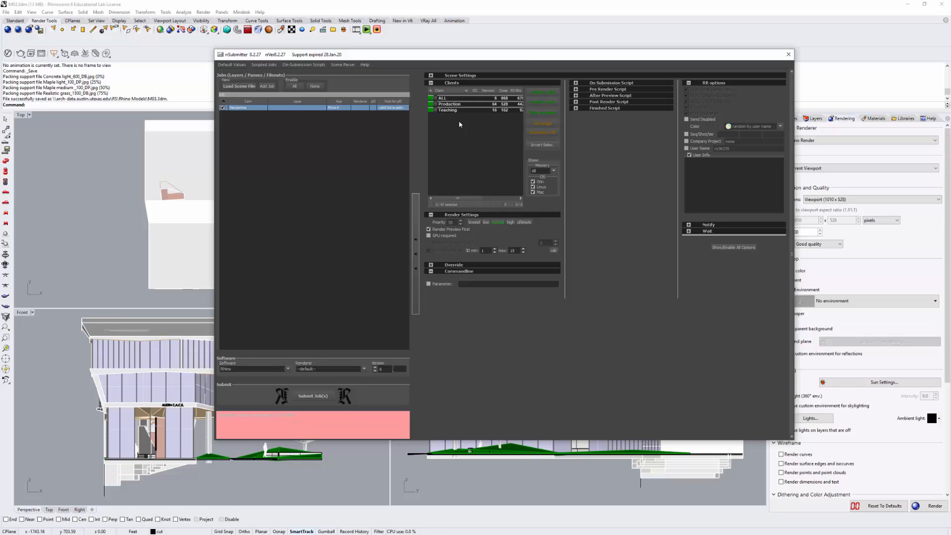
# Expand the Production client group, select its machines and assign the render job only to them.
pyautogui.click(436, 105)
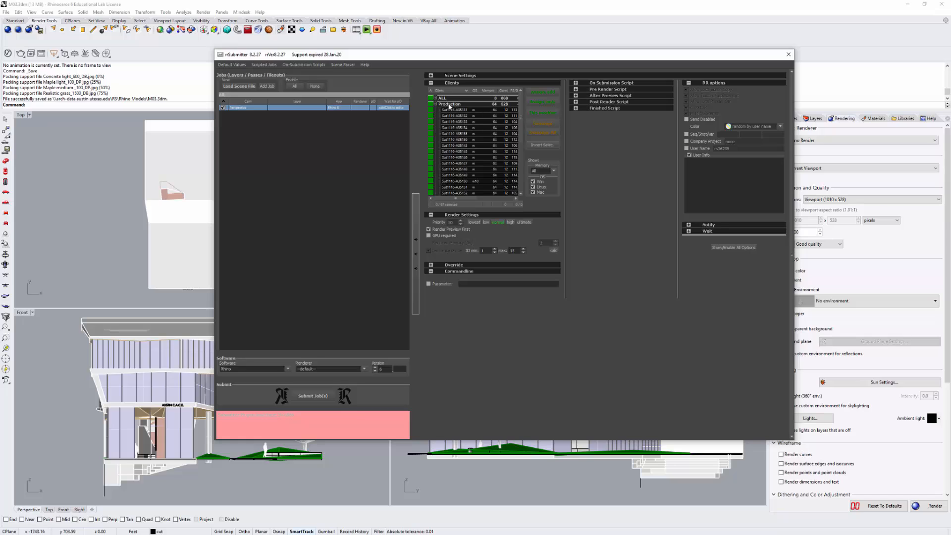
pyautogui.click(450, 104)
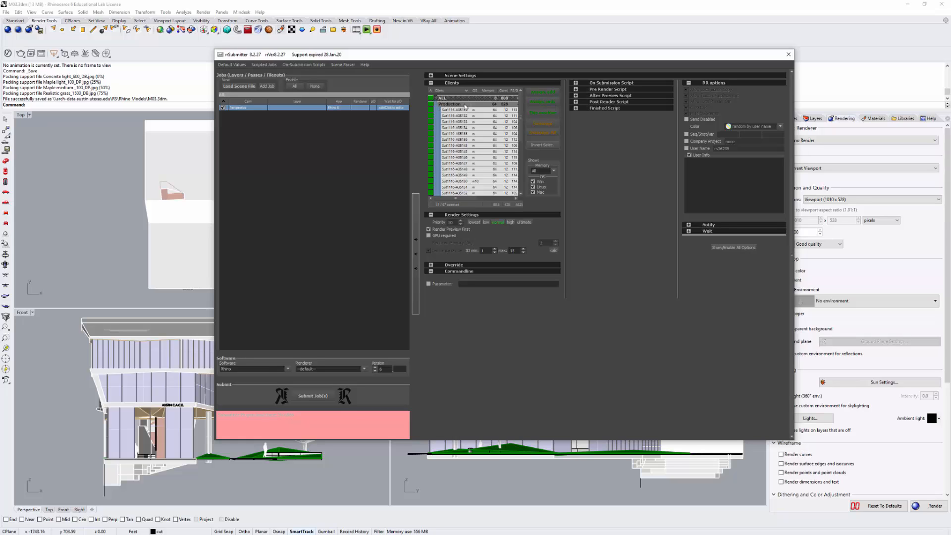
pyautogui.click(546, 103)
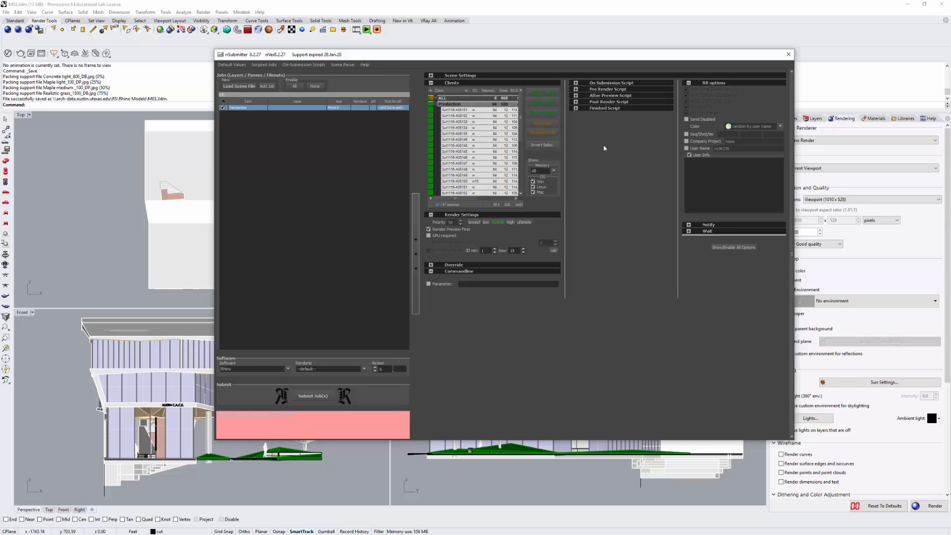
pyautogui.click(554, 171)
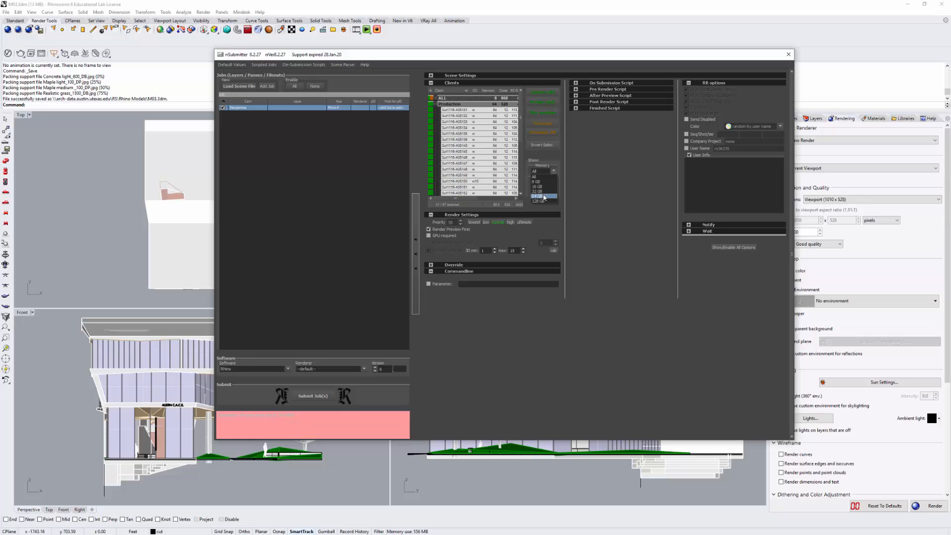
pyautogui.click(597, 198)
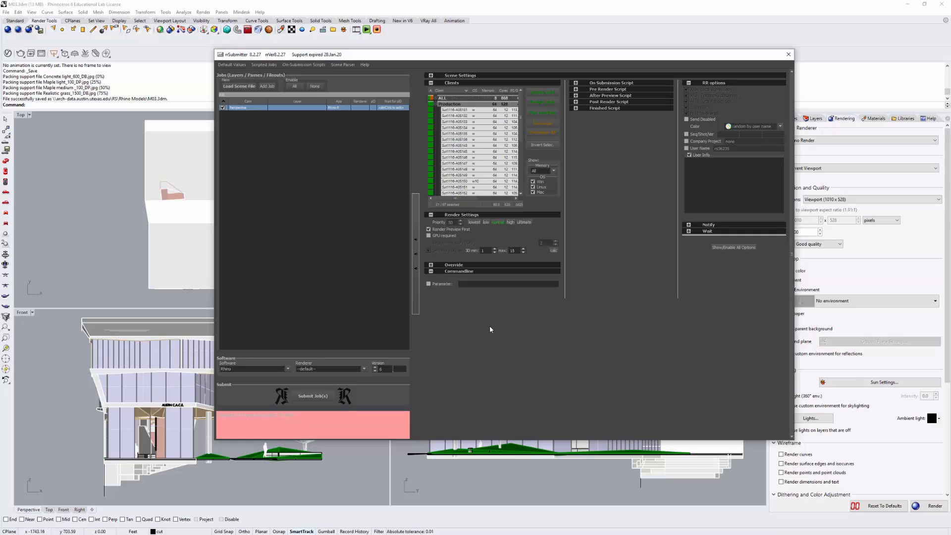
# Turn off Render Preview First in the render settings, keeping the priority as it is.
pyautogui.click(460, 221)
pyautogui.click(460, 224)
pyautogui.click(428, 229)
# Expand the scene settings and copy the scene's folder path, without the file name, into Scene Database.
pyautogui.click(430, 76)
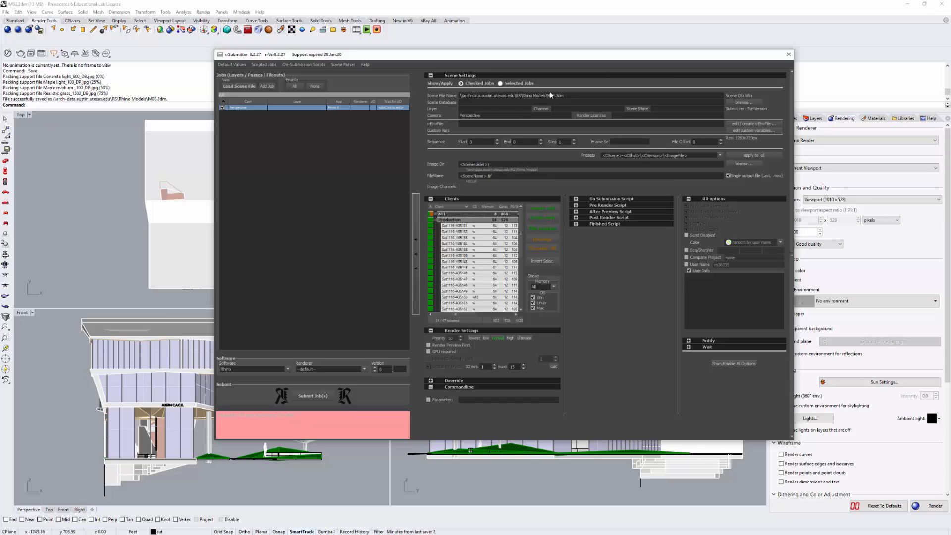
pyautogui.moveTo(548, 95); pyautogui.dragTo(439, 92)
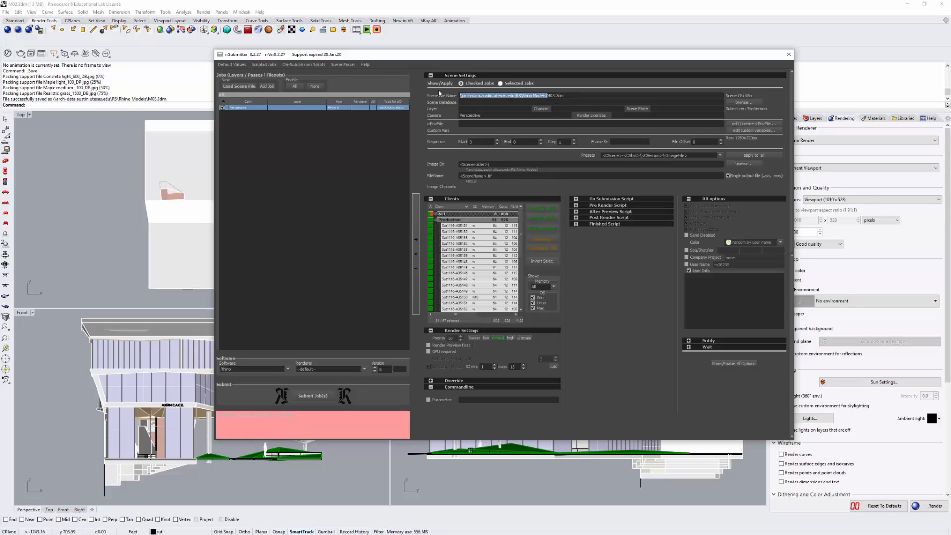
pyautogui.hotkey('ctrl', 'c')
pyautogui.click(488, 102)
pyautogui.hotkey('ctrl', 'v')
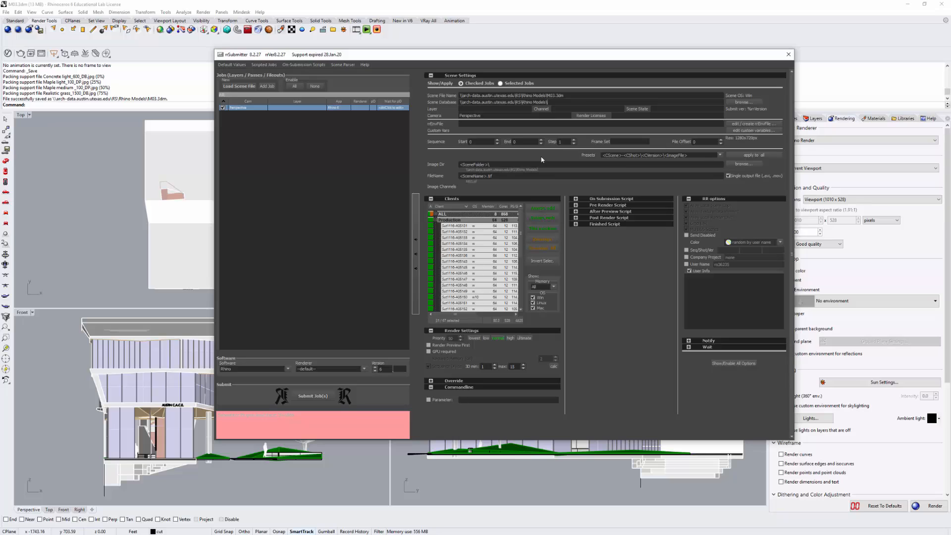
# Turn off single output file, set the output extension to .tif and name the output file Image01.
pyautogui.click(728, 176)
pyautogui.write('if')
pyautogui.press('BackSpace')
pyautogui.moveTo(490, 175); pyautogui.dragTo(355, 175)
pyautogui.write('Images01')
# Submit the render job and close rrSubmitter.
pyautogui.moveTo(544, 56); pyautogui.dragTo(548, 44)
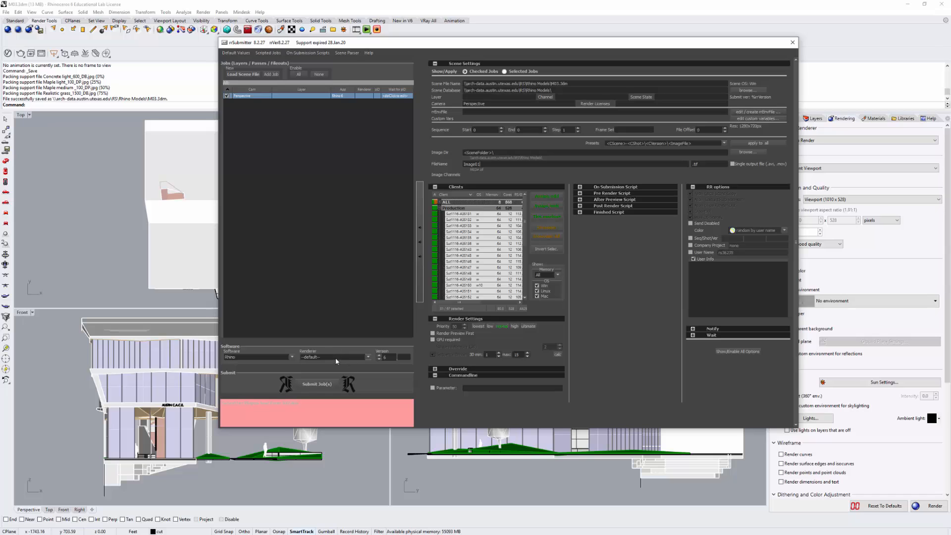
pyautogui.click(327, 387)
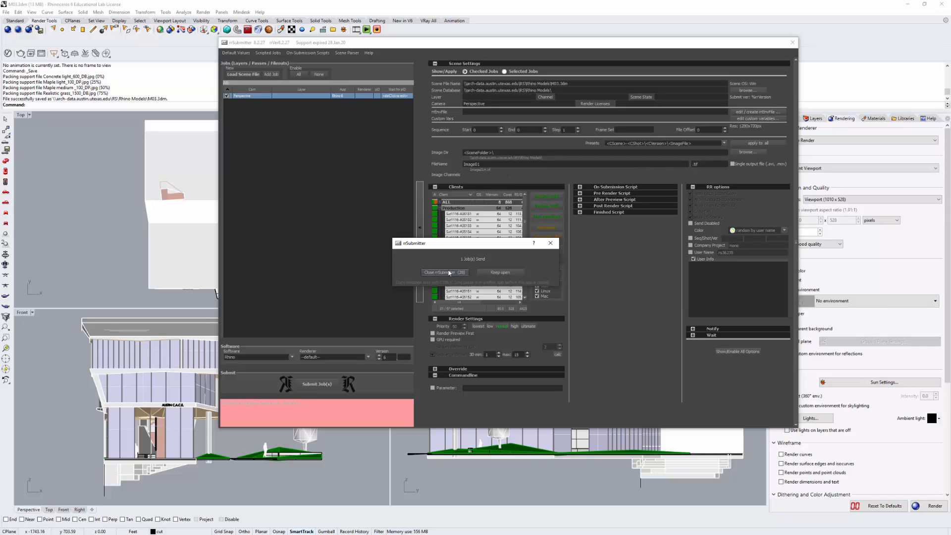
pyautogui.click(445, 273)
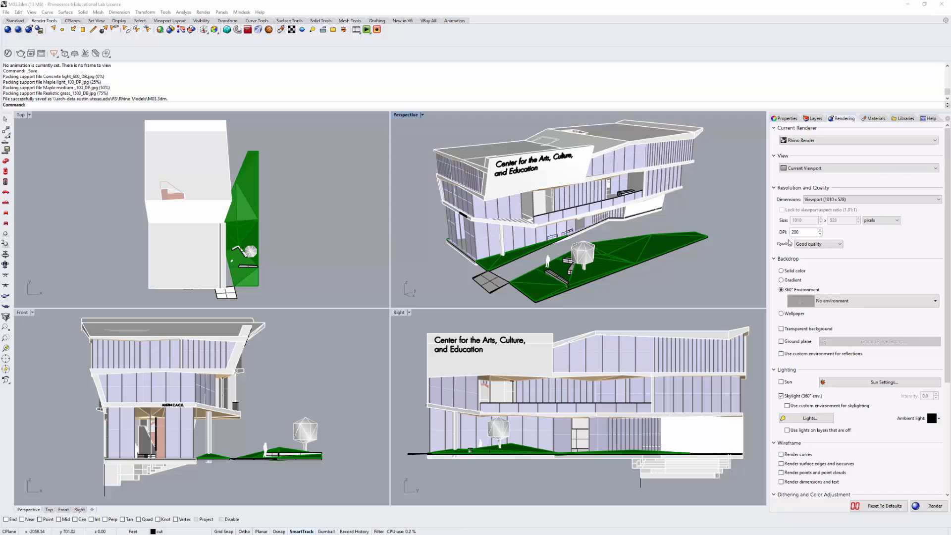
# Set the render dimensions to 1280 x 720 (16:9) and reopen the submitter with rrSubmitRhino, saving the scene.
pyautogui.click(861, 200)
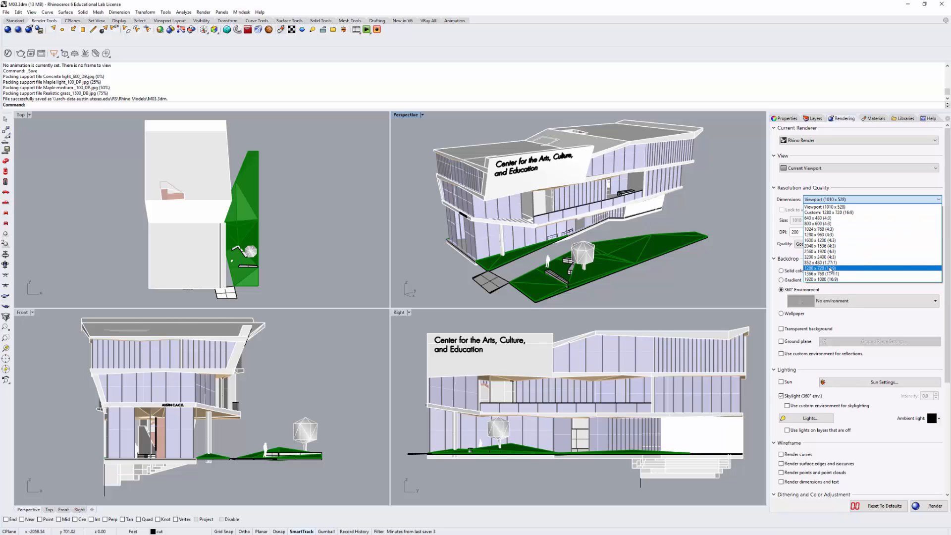
pyautogui.click(830, 269)
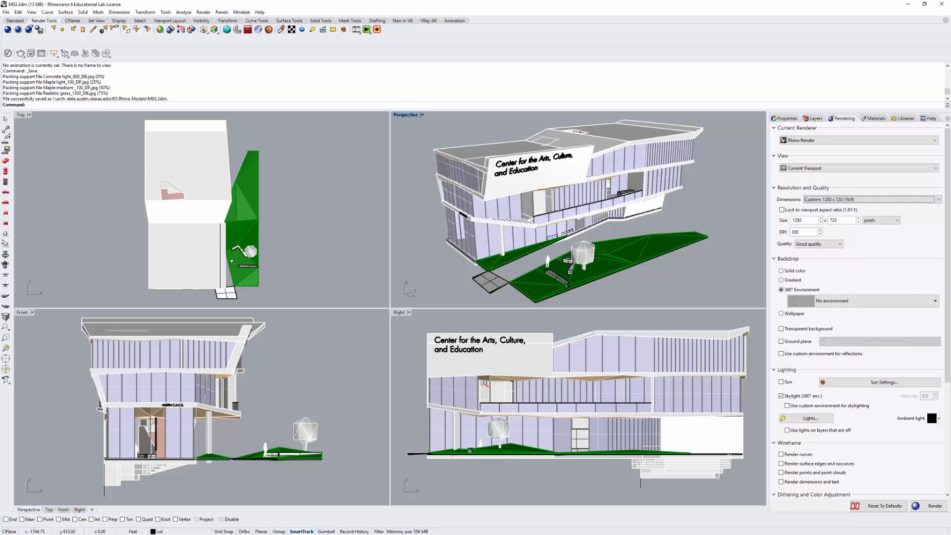
pyautogui.write('rrSubmitRhino')
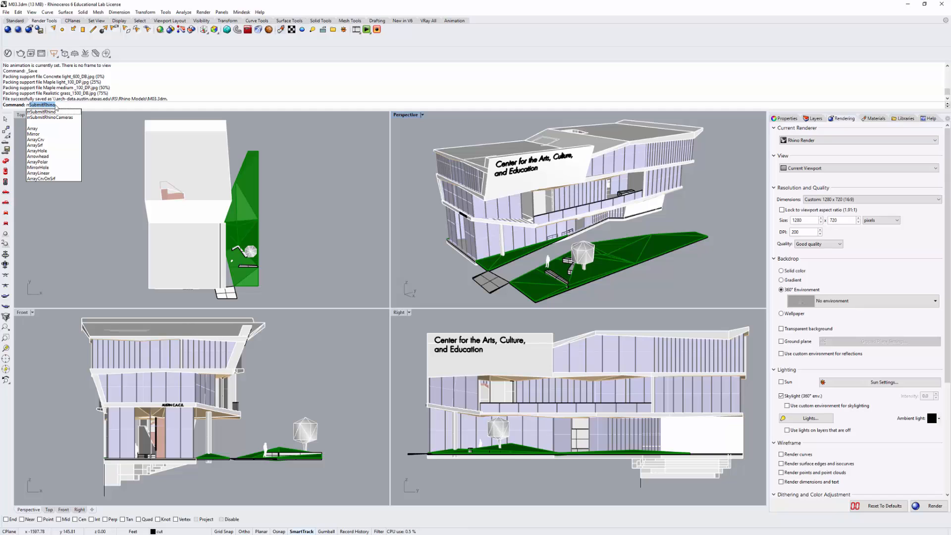
pyautogui.press('Return')
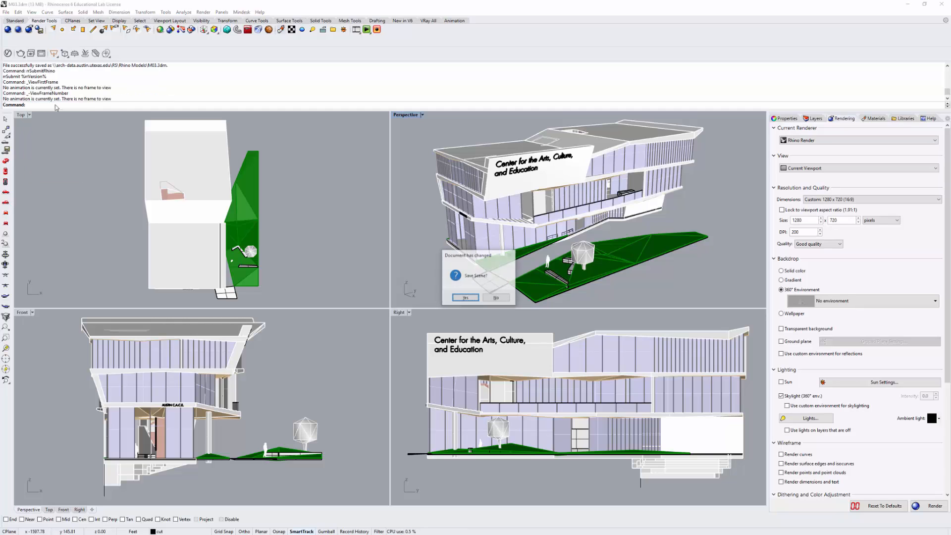
pyautogui.click(468, 298)
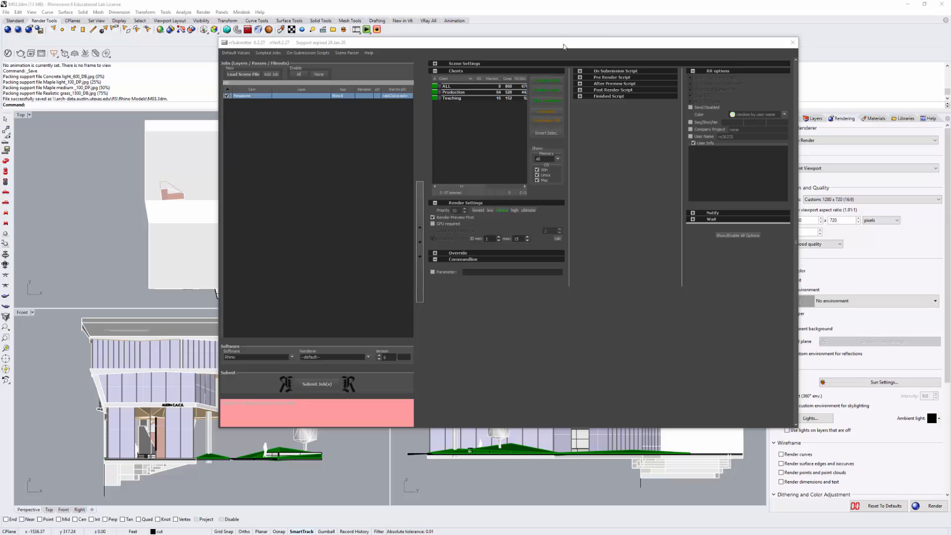
pyautogui.moveTo(428, 45); pyautogui.dragTo(425, 47)
# Expand the scene settings of the new job and fill Scene Database with the folder path from Scene File Name.
pyautogui.click(432, 67)
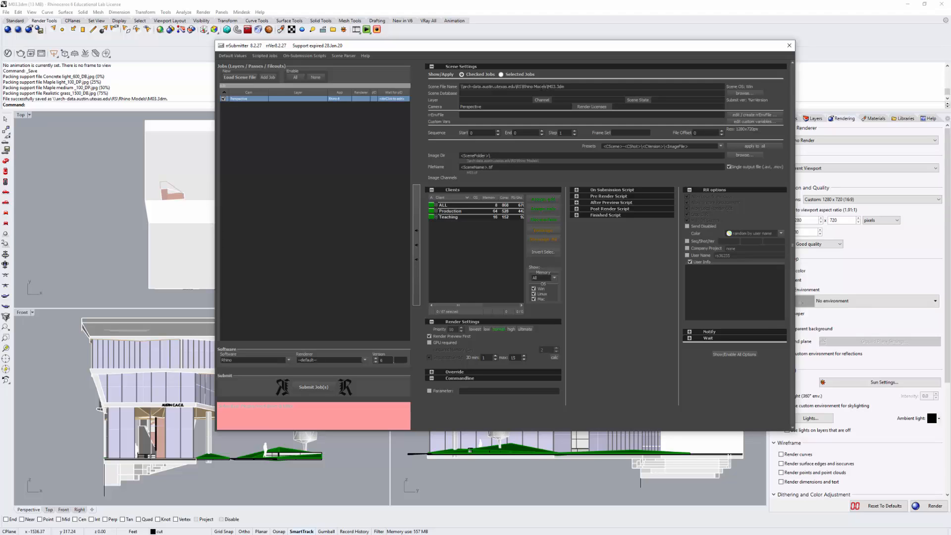
pyautogui.moveTo(549, 86); pyautogui.dragTo(434, 87)
pyautogui.hotkey('ctrl', 'c')
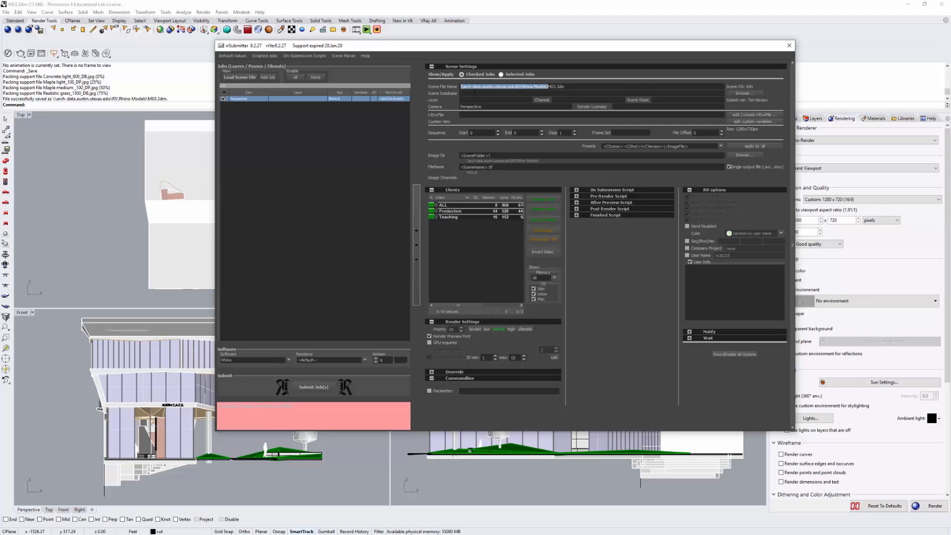
pyautogui.click(476, 93)
pyautogui.hotkey('ctrl', 'v')
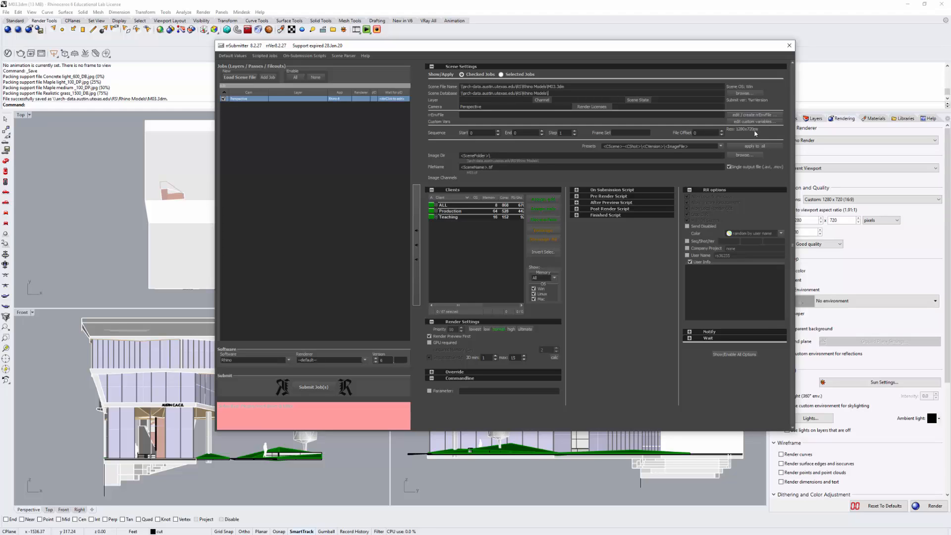
# Turn off single output file for the new job, set the extension to .tif and name the output Image02.
pyautogui.click(729, 167)
pyautogui.click(703, 167)
pyautogui.write('.tif')
pyautogui.hotkey('ctrl', 'a')
pyautogui.write('Imge')
pyautogui.write('ge')
pyautogui.write('e')
# Assign the Production clients to the Image02 job, turn off Render Preview First and submit the job.
pyautogui.click(436, 211)
pyautogui.click(444, 213)
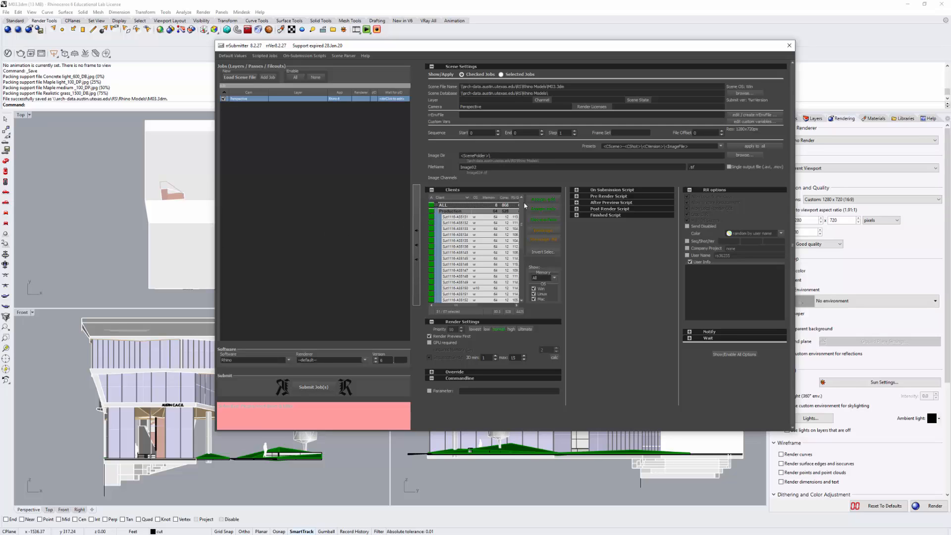
pyautogui.click(544, 212)
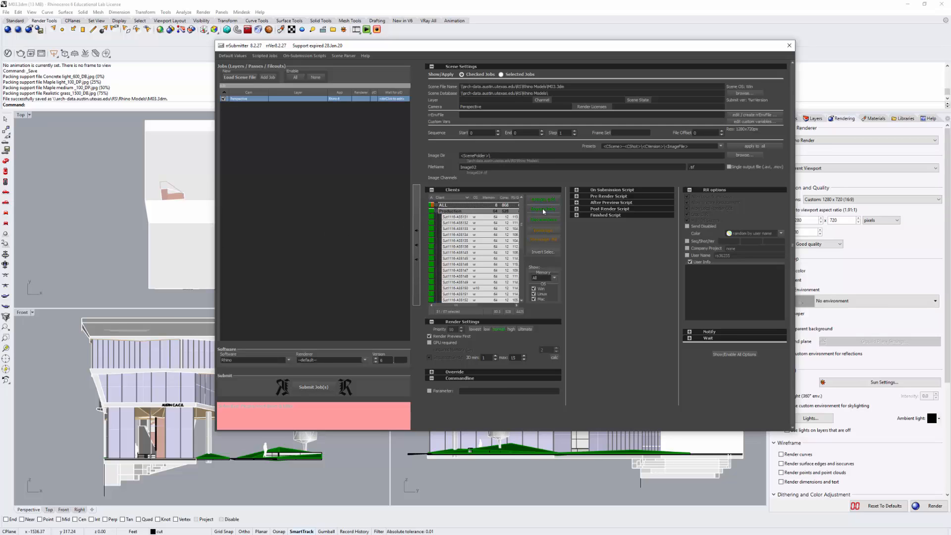
pyautogui.click(430, 336)
pyautogui.click(320, 388)
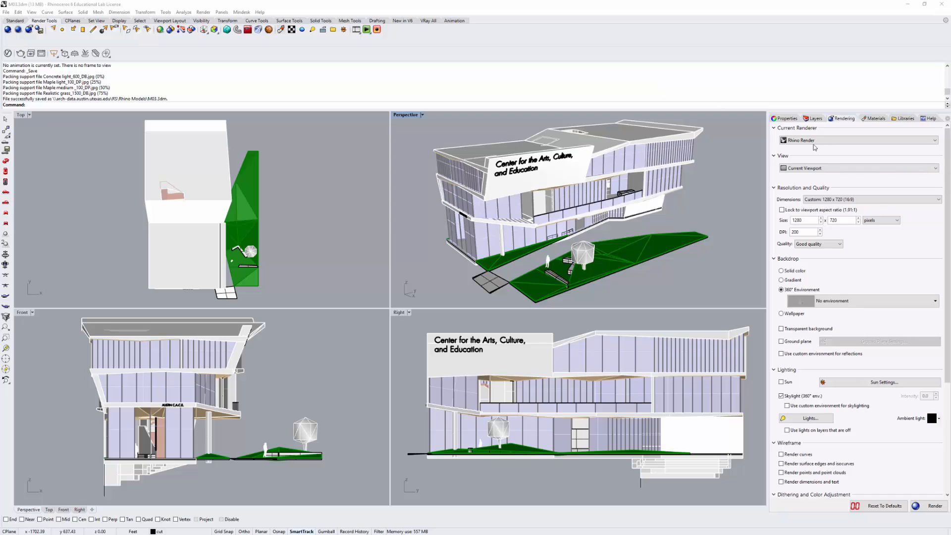
# Set the render dimensions to 1920 x 1080 (16:9) and the resolution to 300 DPI.
pyautogui.click(849, 201)
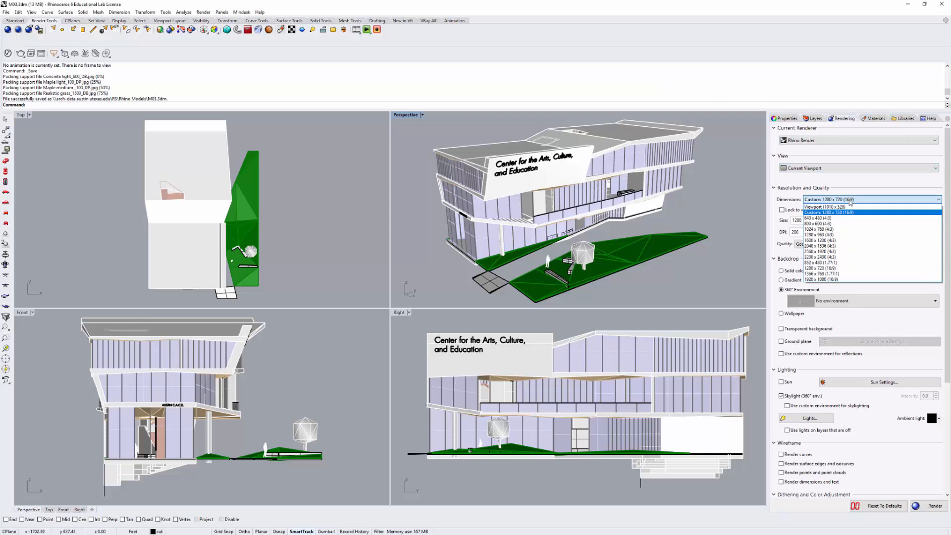
pyautogui.click(828, 279)
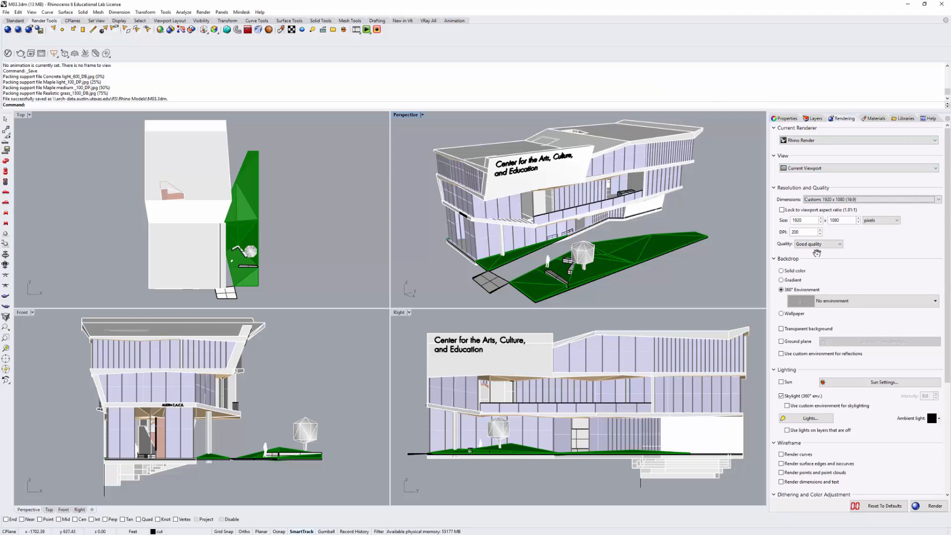
pyautogui.doubleClick(807, 232)
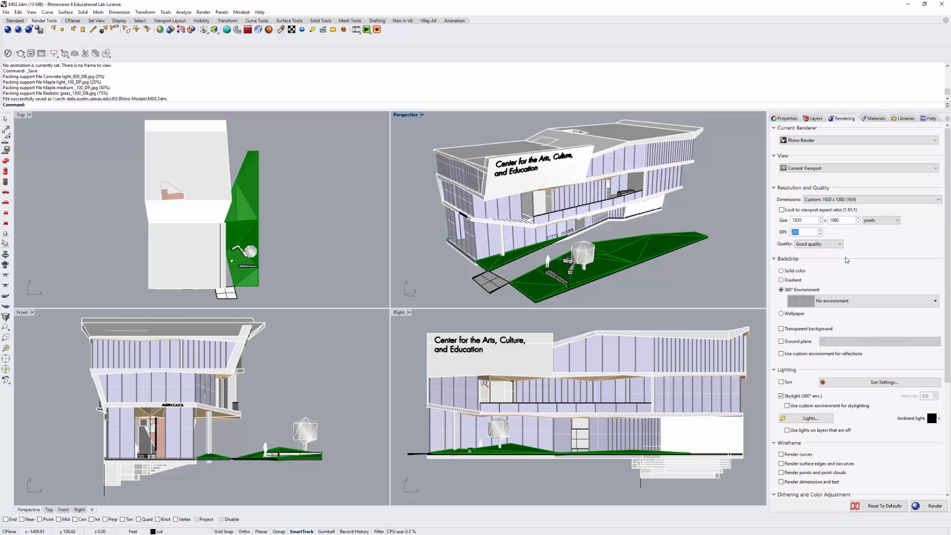
pyautogui.write('300')
# Reopen the submitter with rrSubmitRhino, saving the changed scene.
pyautogui.write('rr')
pyautogui.press('Return')
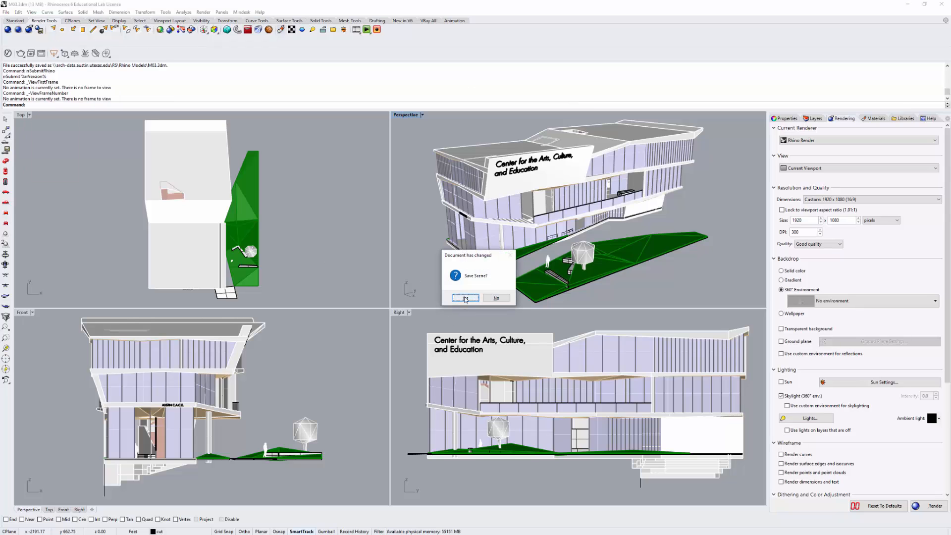
pyautogui.click(465, 298)
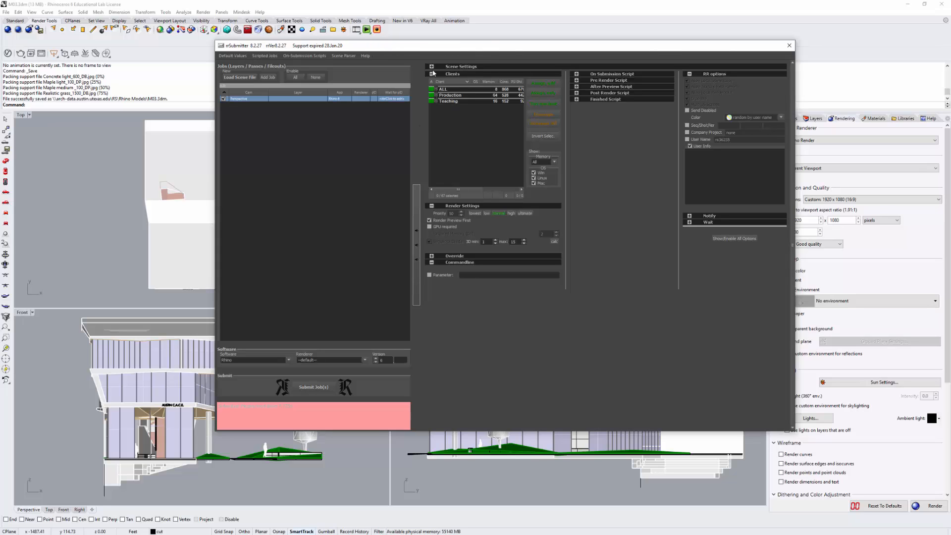
# Expand the scene settings of the 1920 x 1080 job and copy the folder path from Scene File Name into Scene Database.
pyautogui.click(431, 66)
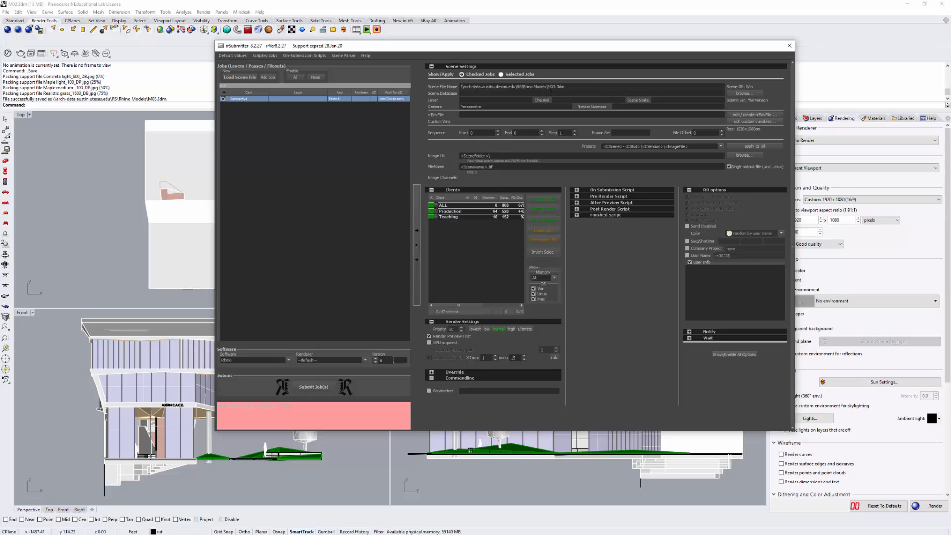
pyautogui.moveTo(548, 87); pyautogui.dragTo(460, 88)
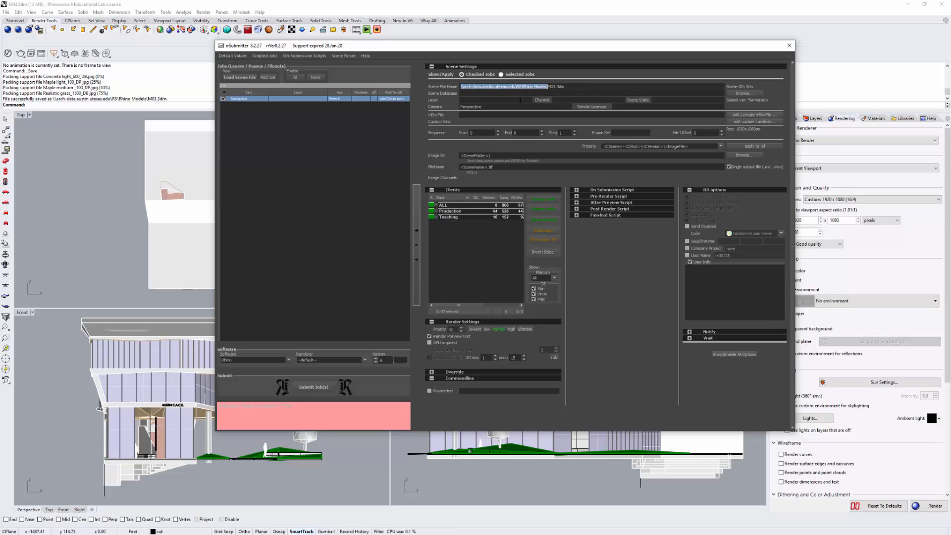
pyautogui.click(555, 92)
pyautogui.moveTo(548, 87); pyautogui.dragTo(461, 87)
pyautogui.hotkey('ctrl', 'c')
pyautogui.click(479, 93)
pyautogui.hotkey('ctrl', 'v')
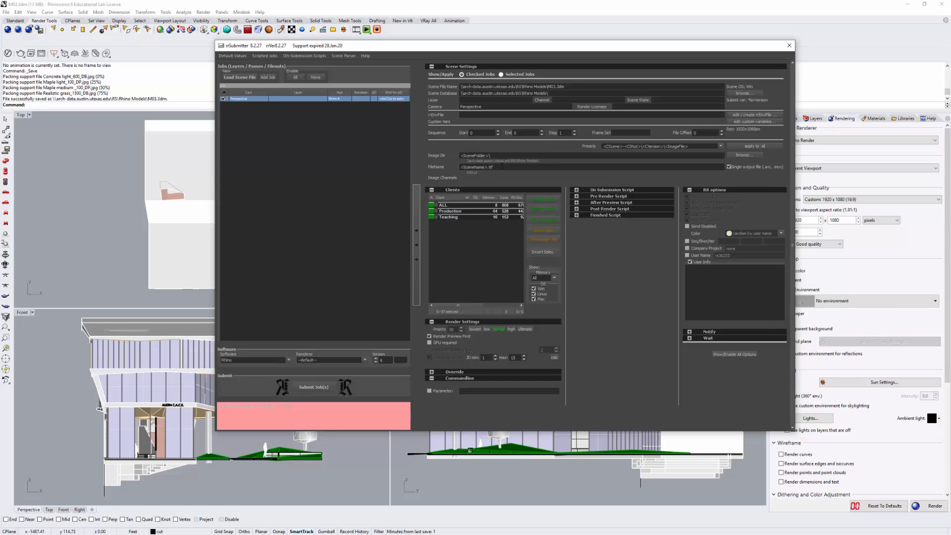
# Name the job's output file Image03.tif.
pyautogui.doubleClick(473, 167)
pyautogui.write('image')
pyautogui.press('BackSpace')
pyautogui.press('BackSpace')
pyautogui.press('BackSpace')
pyautogui.write('Image02')
# Turn off Render Preview First, assign the Production clients, submit the Image03 job and close rrSubmitter.
pyautogui.click(430, 337)
pyautogui.click(435, 211)
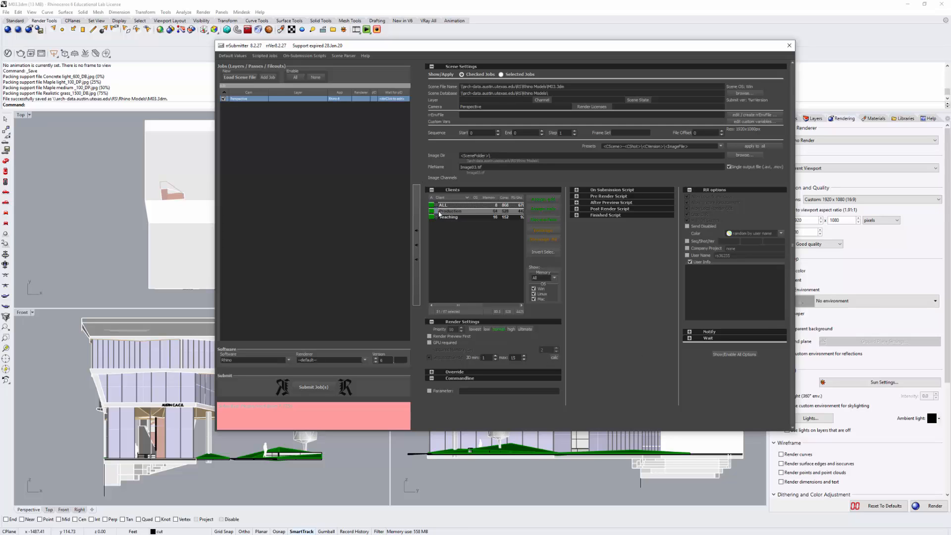
pyautogui.click(436, 212)
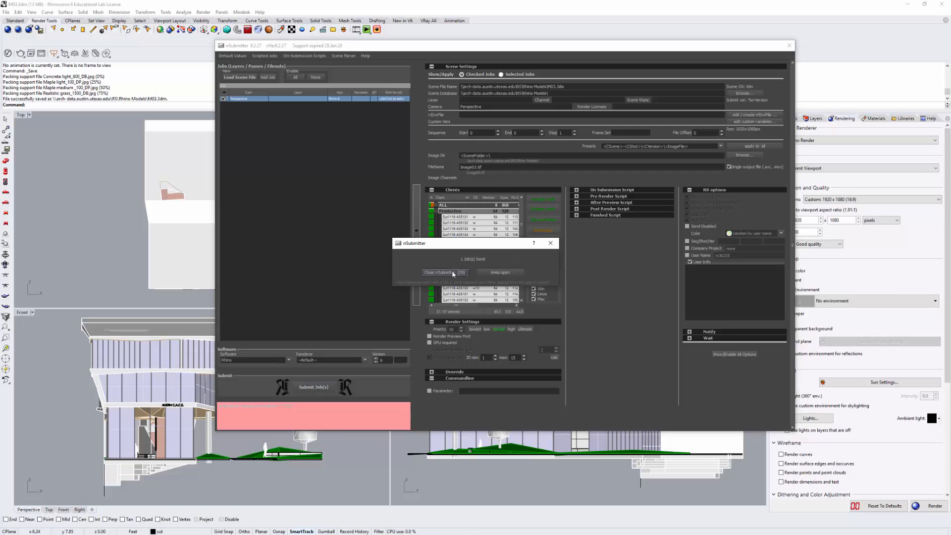
pyautogui.click(451, 272)
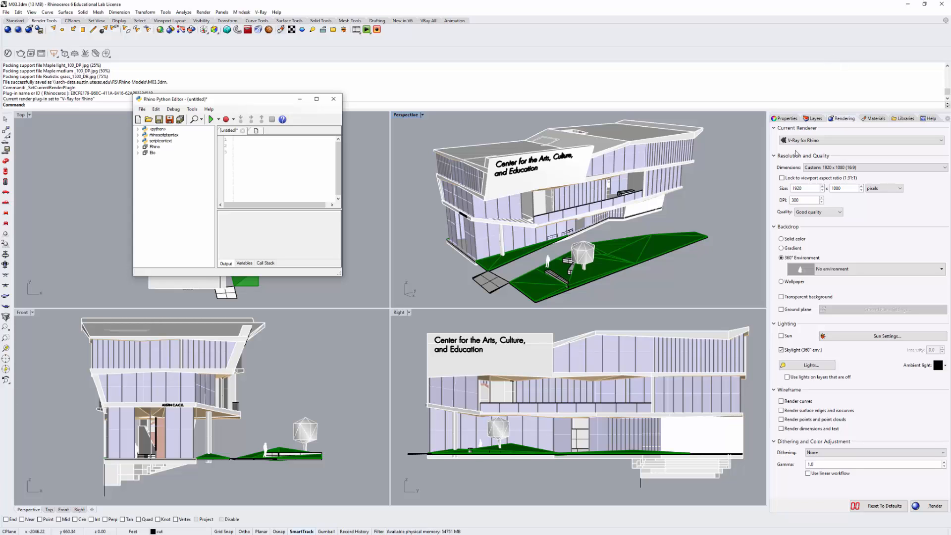
# Set the current renderer back to Rhino Render and minimize the Rhino window.
pyautogui.click(807, 142)
pyautogui.click(805, 149)
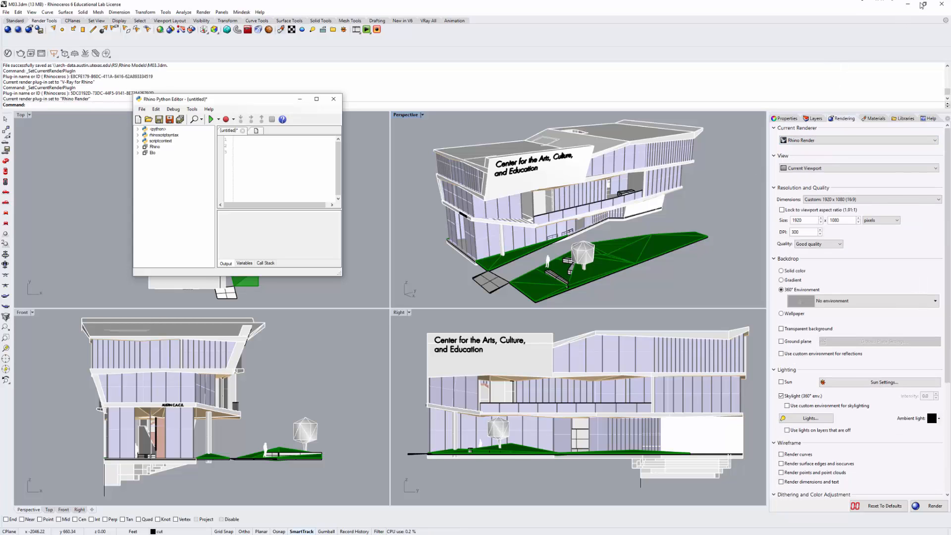
pyautogui.click(908, 3)
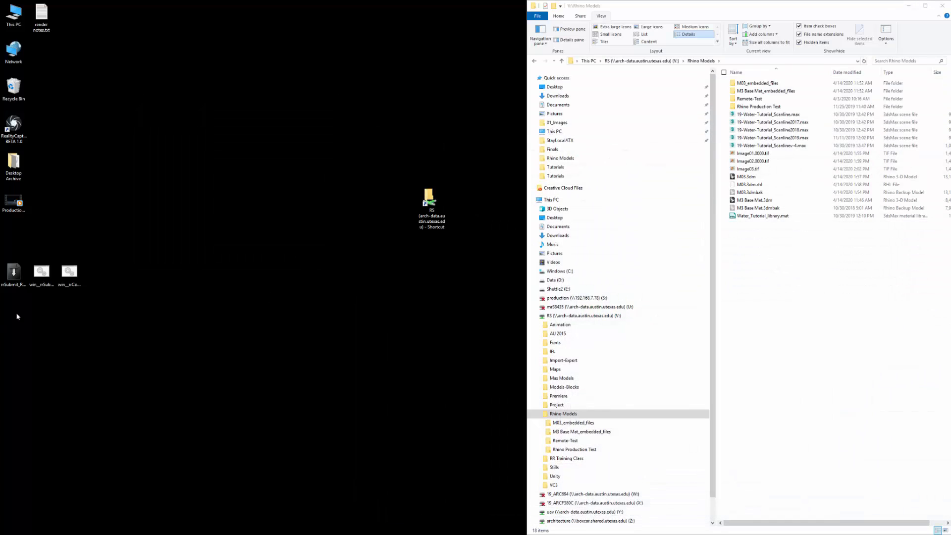
# Open rrControl from the desktop and examine the client render log of the third M03 job in the list.
pyautogui.doubleClick(67, 270)
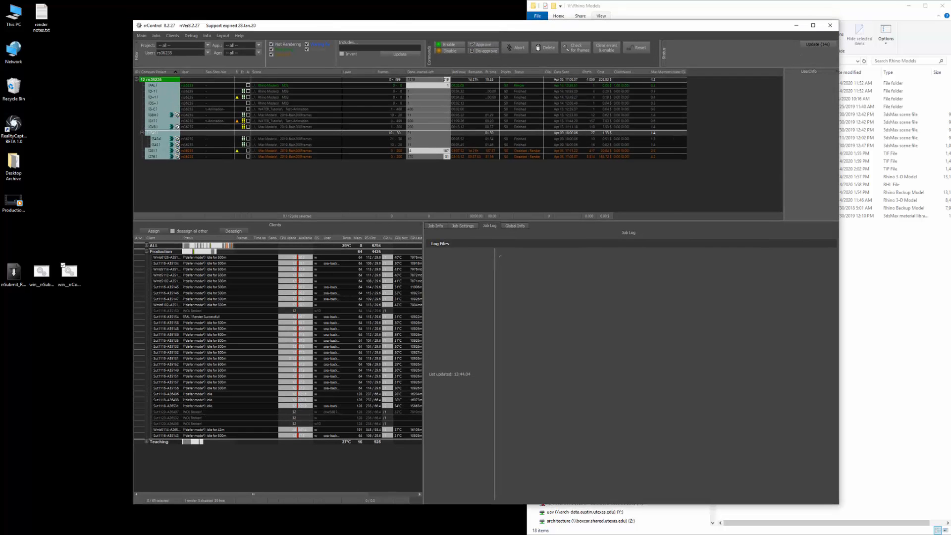
pyautogui.click(281, 86)
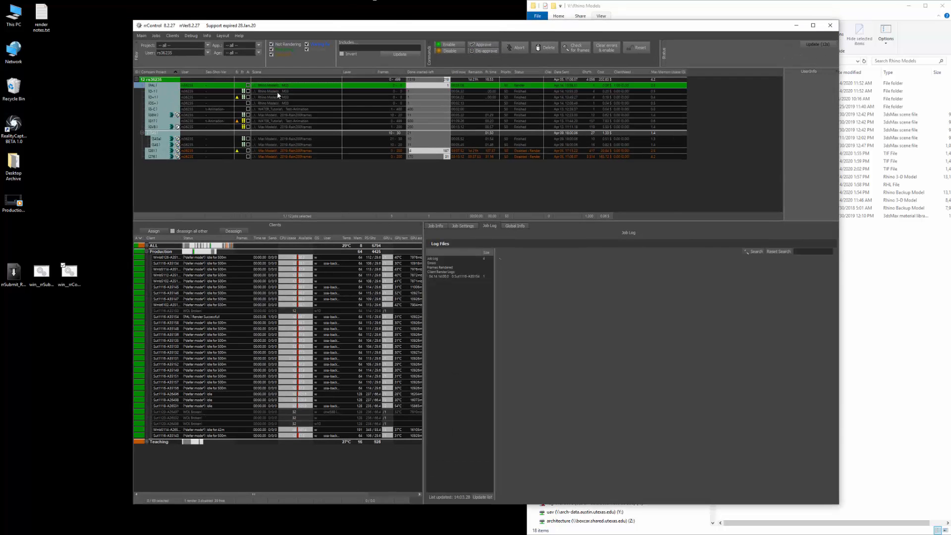
pyautogui.click(279, 91)
pyautogui.click(278, 98)
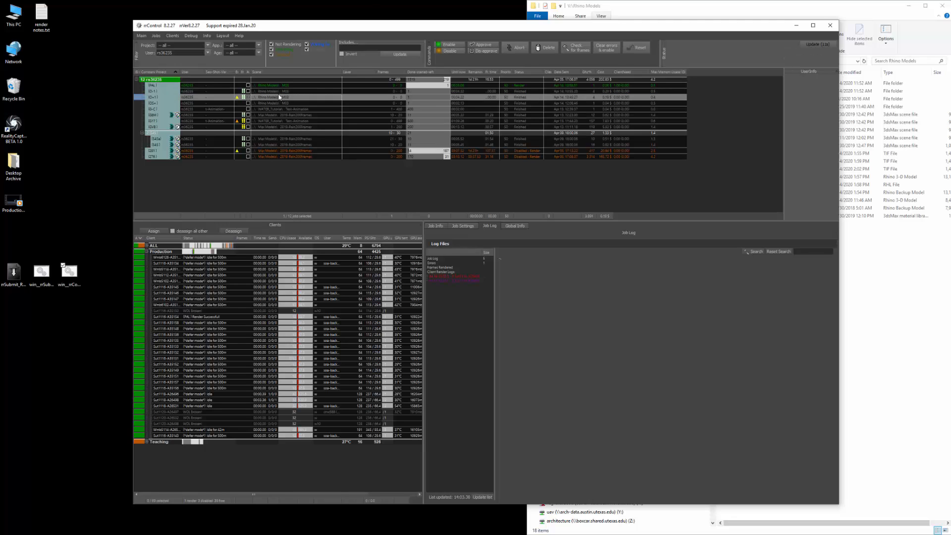
pyautogui.click(461, 281)
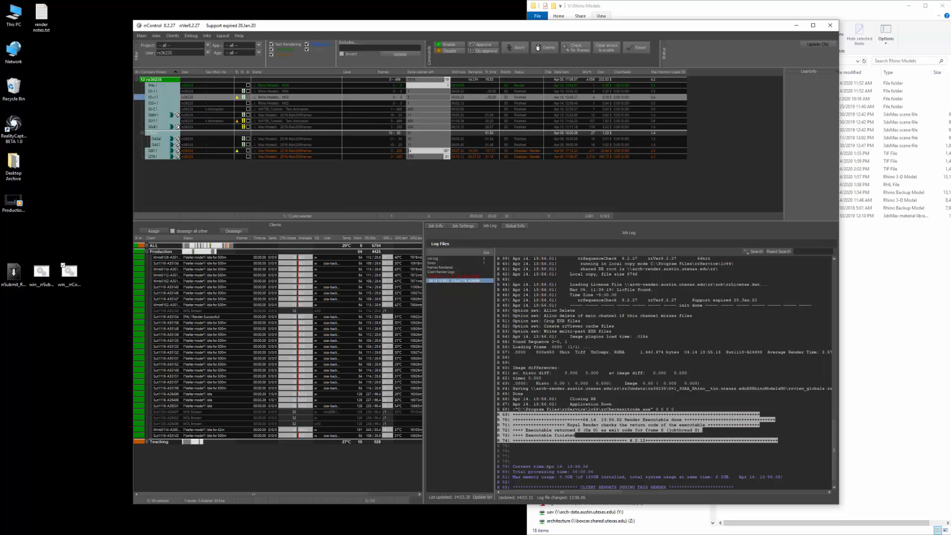
# Bring the Rhino Models folder forward, open Image03.tif and reposition the viewer to examine the rendered building.
pyautogui.moveTo(950, 115); pyautogui.dragTo(747, 40)
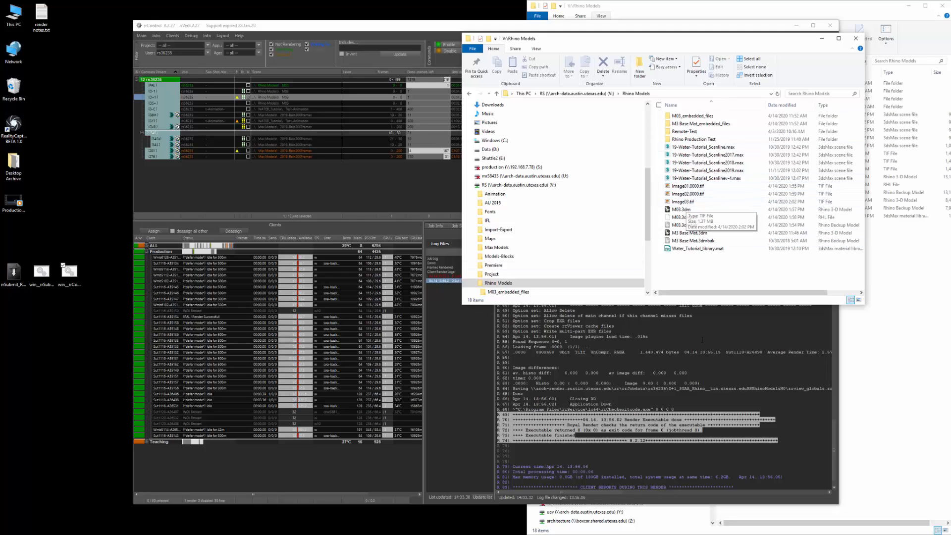
pyautogui.click(690, 203)
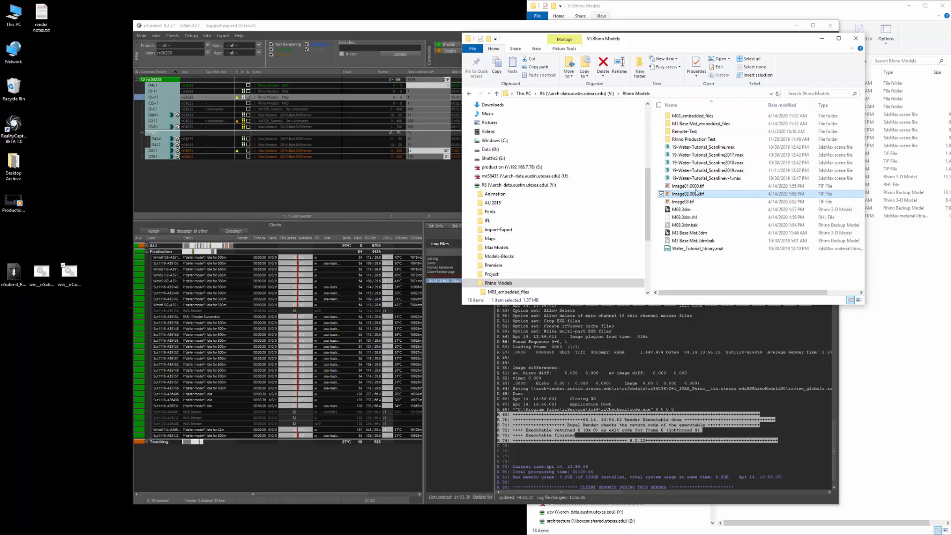
pyautogui.click(698, 188)
pyautogui.click(690, 203)
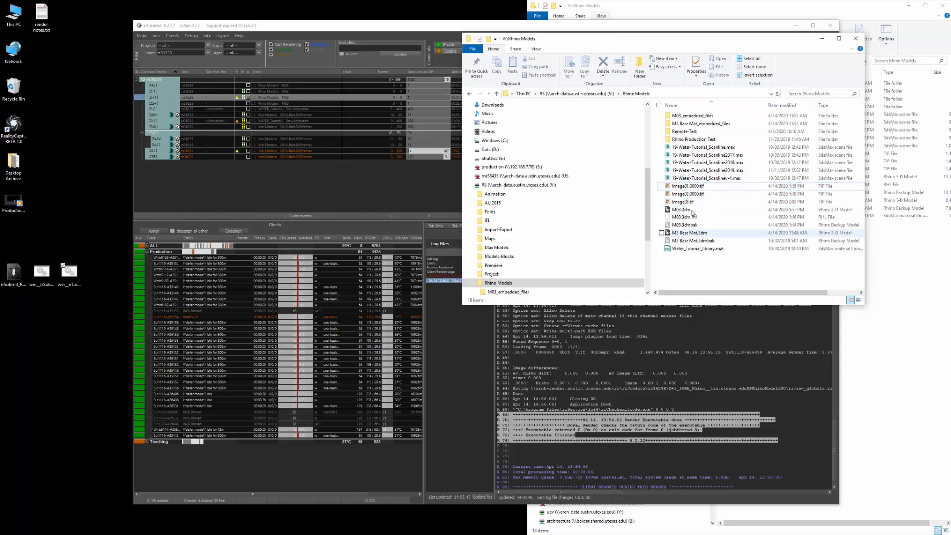
pyautogui.doubleClick(688, 202)
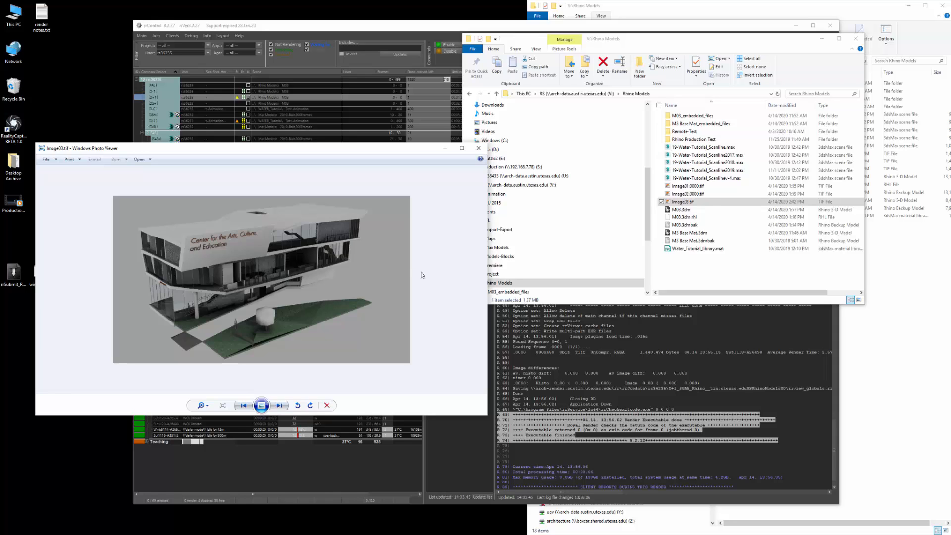
pyautogui.moveTo(254, 148); pyautogui.dragTo(430, 112)
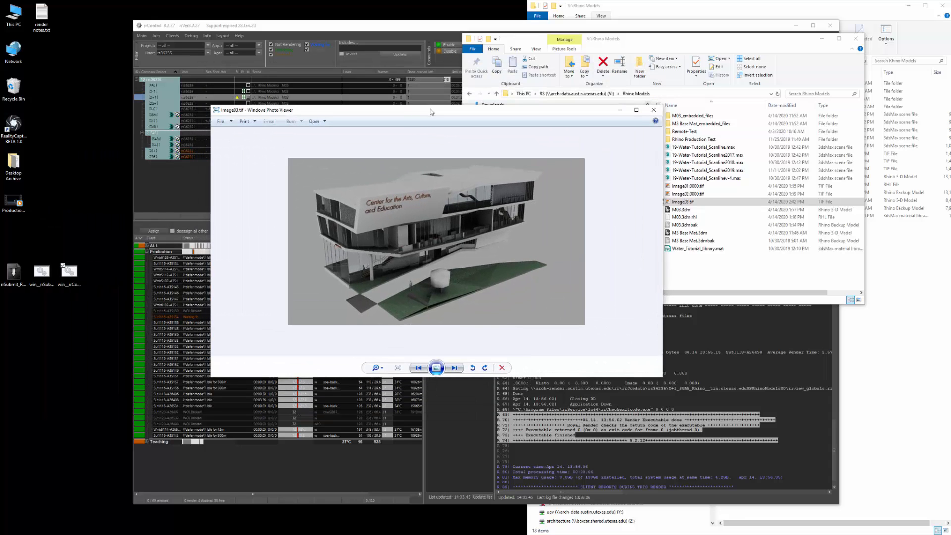
pyautogui.moveTo(431, 112); pyautogui.dragTo(430, 144)
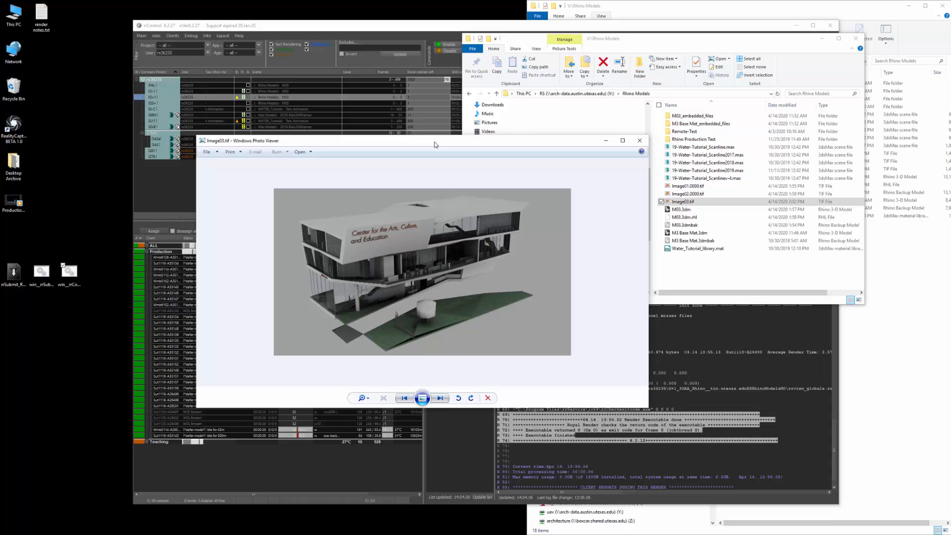
pyautogui.moveTo(430, 144); pyautogui.dragTo(479, 142)
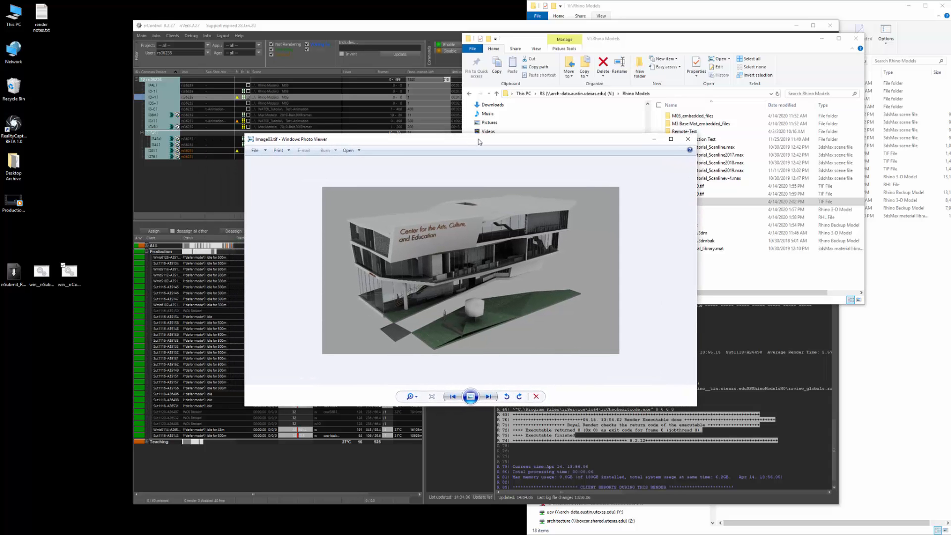